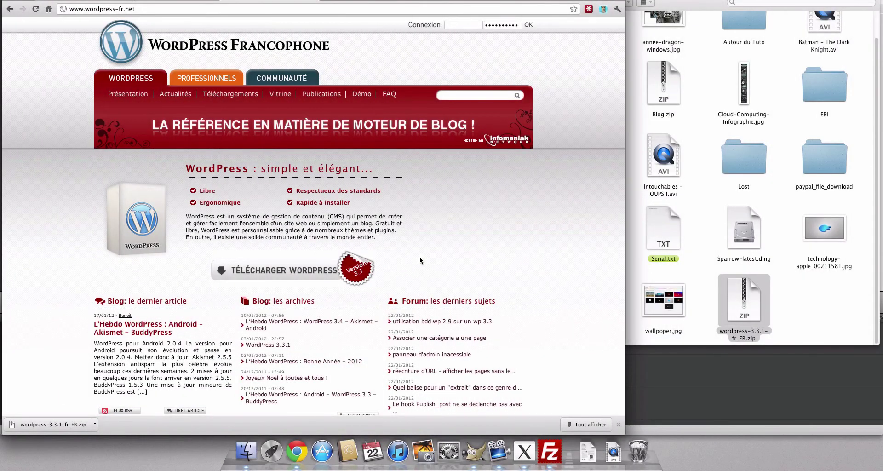
# Extract wordpress-3.3.1-fr_FR.zip on the Desktop in Finder and check the contents of the extracted wordpress folder
pyautogui.click(672, 2)
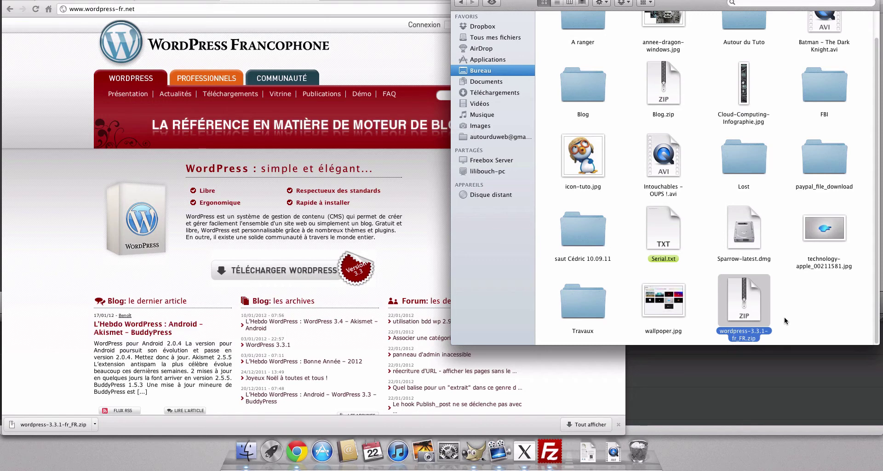
pyautogui.doubleClick(746, 307)
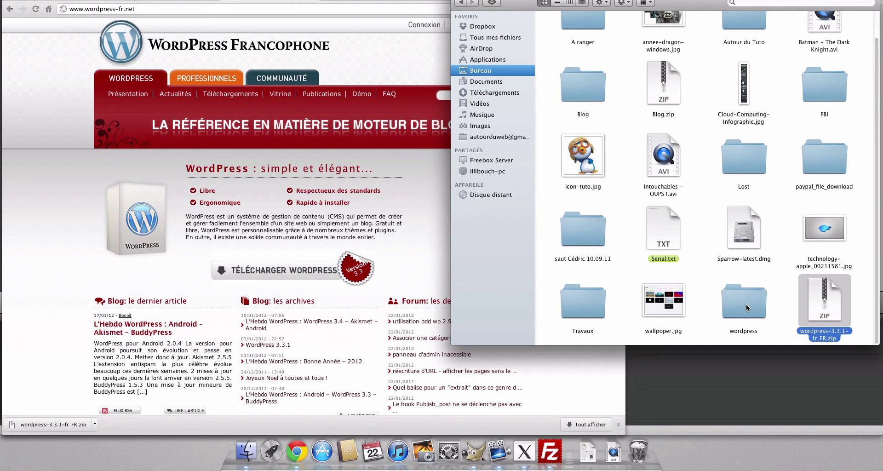
pyautogui.doubleClick(741, 308)
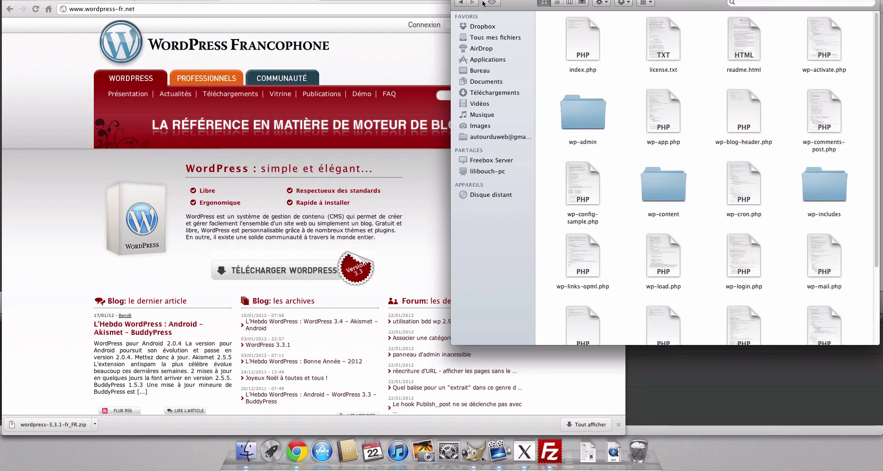
pyautogui.click(459, 3)
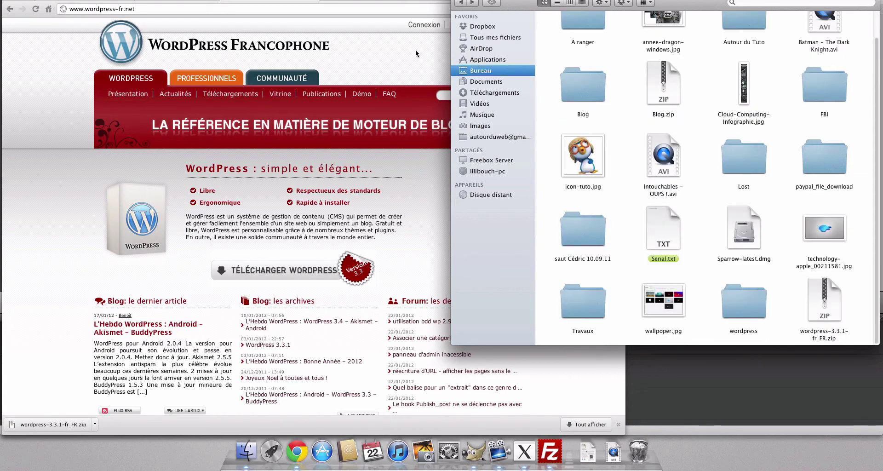
pyautogui.click(357, 49)
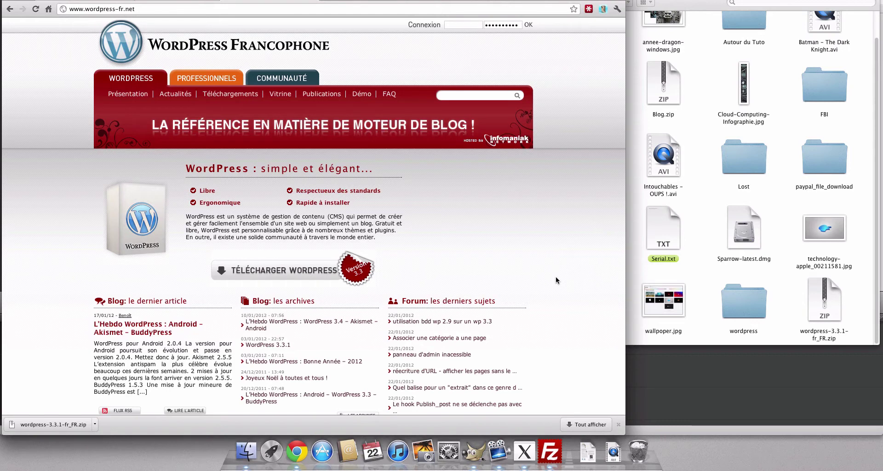
# Switch to FileZilla and connect to the website's FTP server from the quick-connect history
pyautogui.click(548, 441)
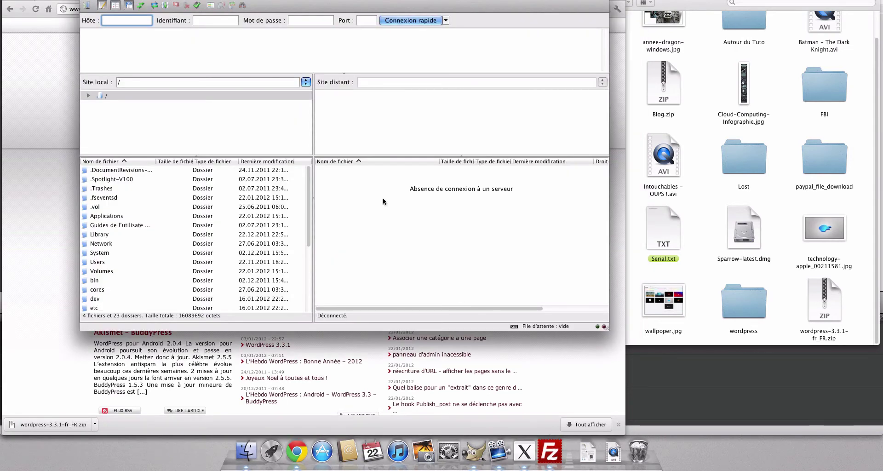
pyautogui.click(448, 21)
pyautogui.click(464, 49)
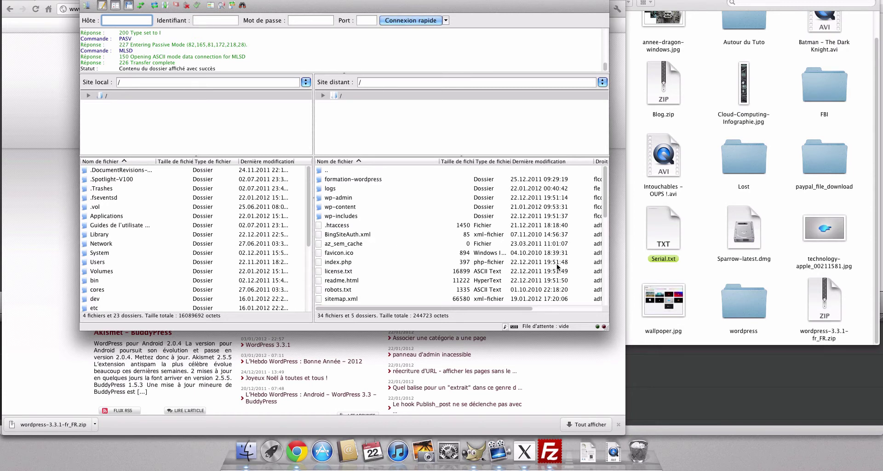
# In Finder, open the extracted wordpress folder and delete its wp-content folder
pyautogui.doubleClick(746, 298)
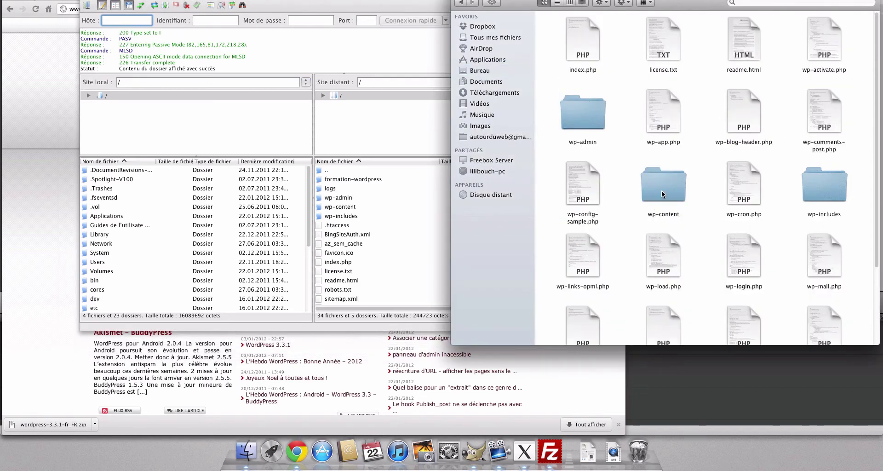
pyautogui.click(662, 190)
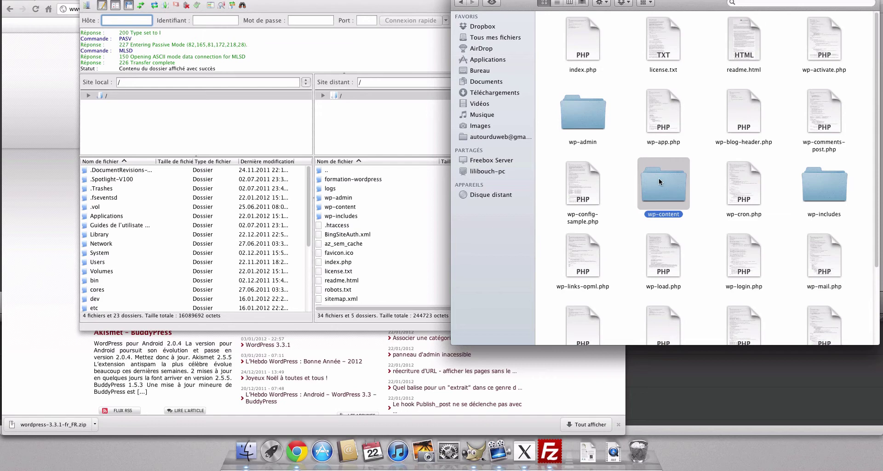
pyautogui.rightClick(658, 178)
pyautogui.click(680, 197)
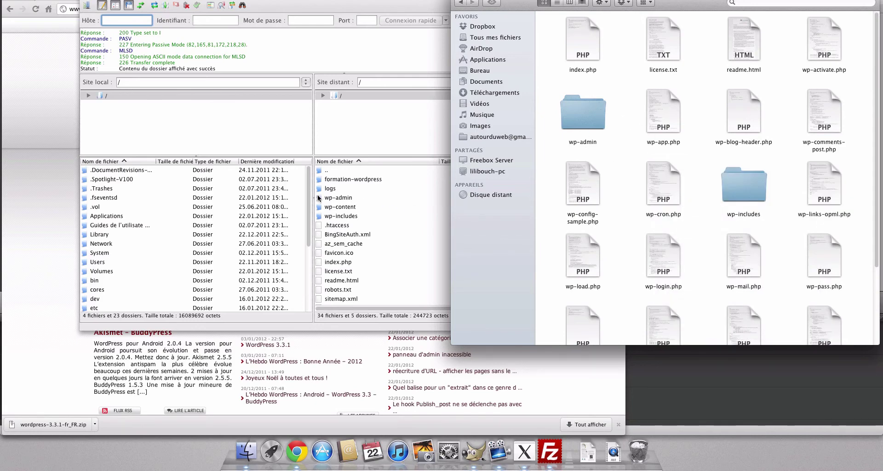
# Return to FileZilla and browse the local site to the wordpress folder inside the user's Desktop folder
pyautogui.click(148, 186)
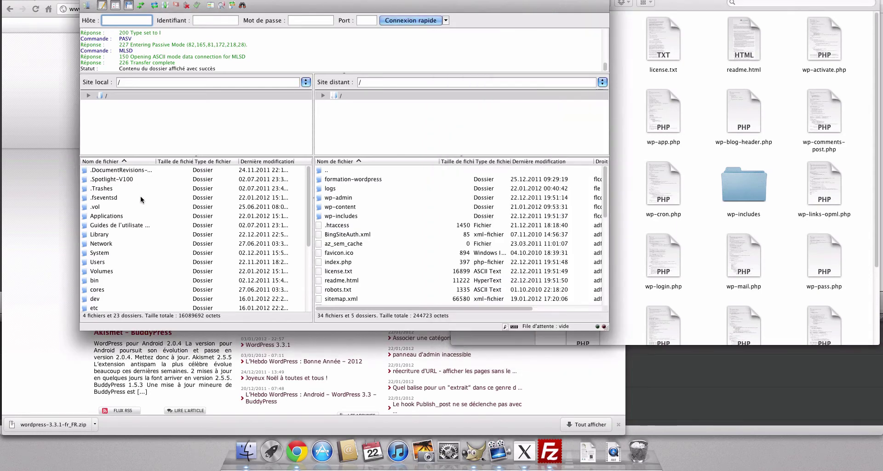
pyautogui.scroll(-5, 103, 233)
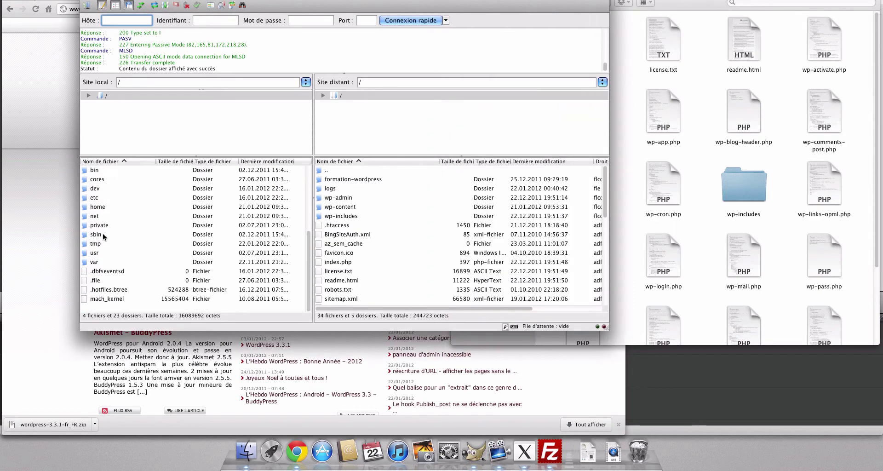
pyautogui.scroll(5, 103, 234)
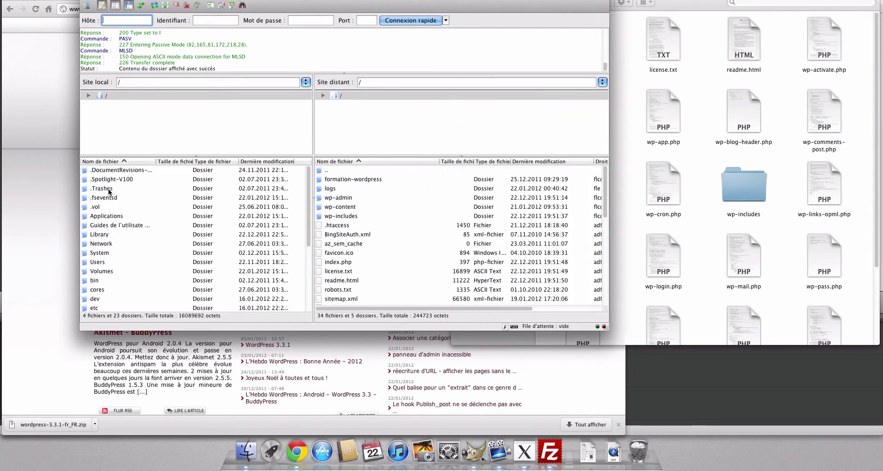
pyautogui.click(88, 95)
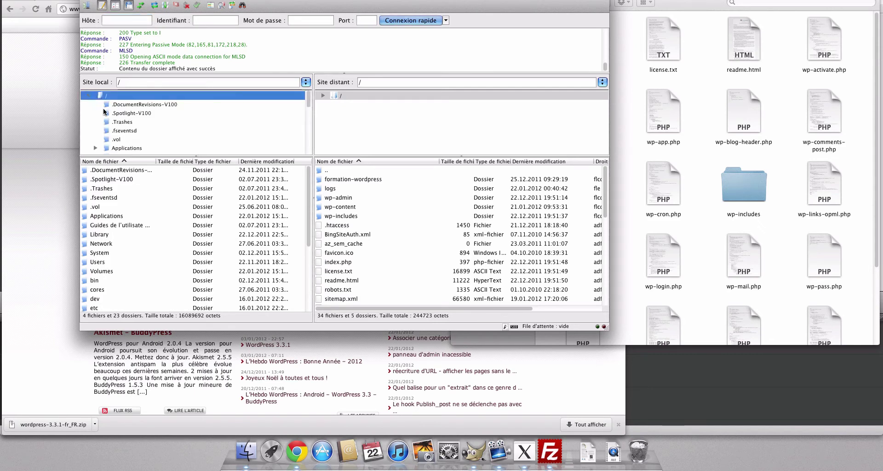
pyautogui.scroll(-5, 118, 121)
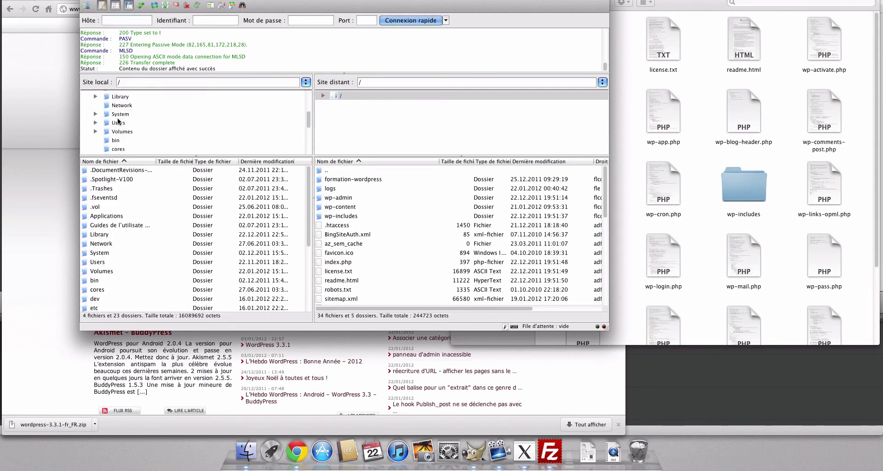
pyautogui.scroll(-4, 98, 128)
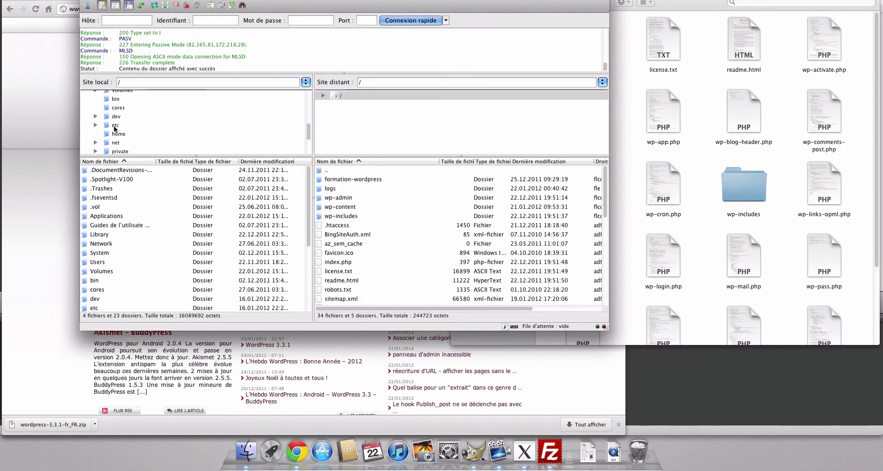
pyautogui.scroll(2, 114, 128)
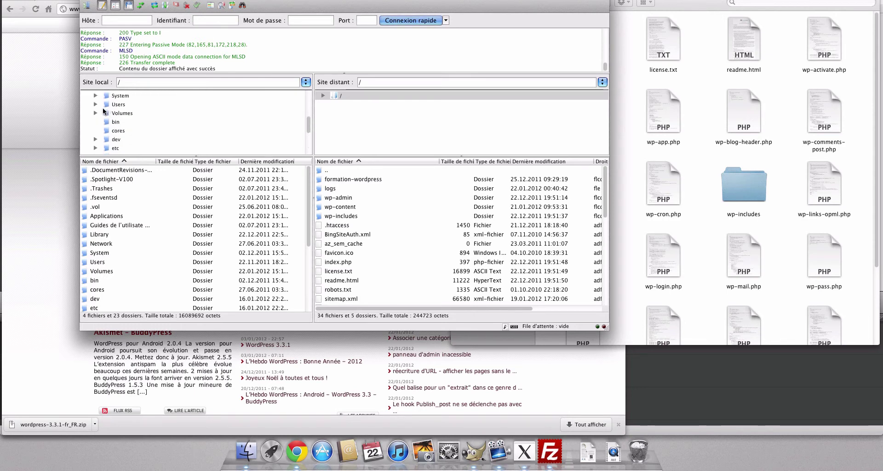
pyautogui.click(95, 104)
pyautogui.click(104, 114)
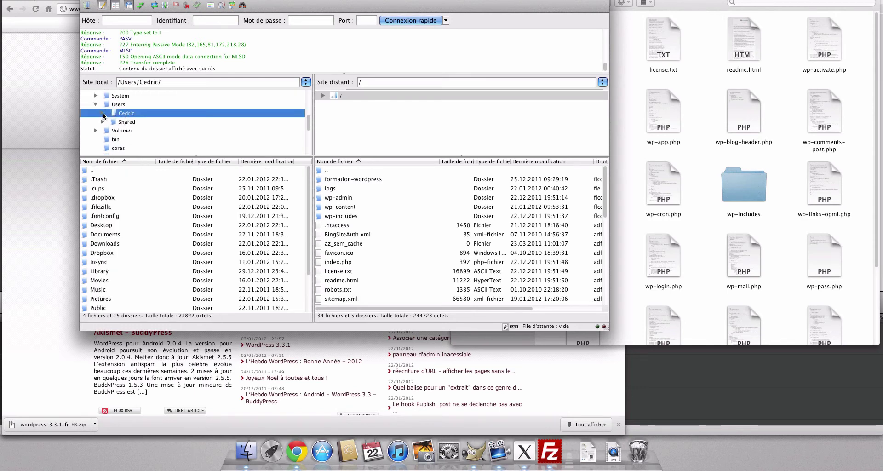
pyautogui.click(102, 113)
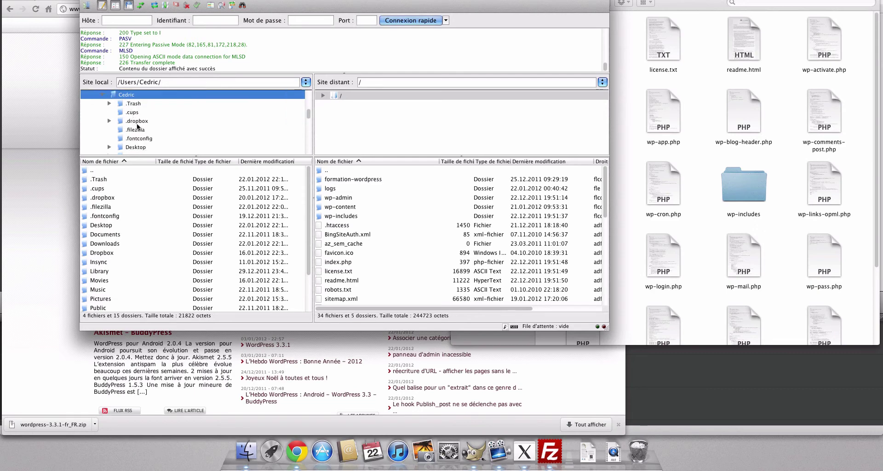
pyautogui.click(114, 147)
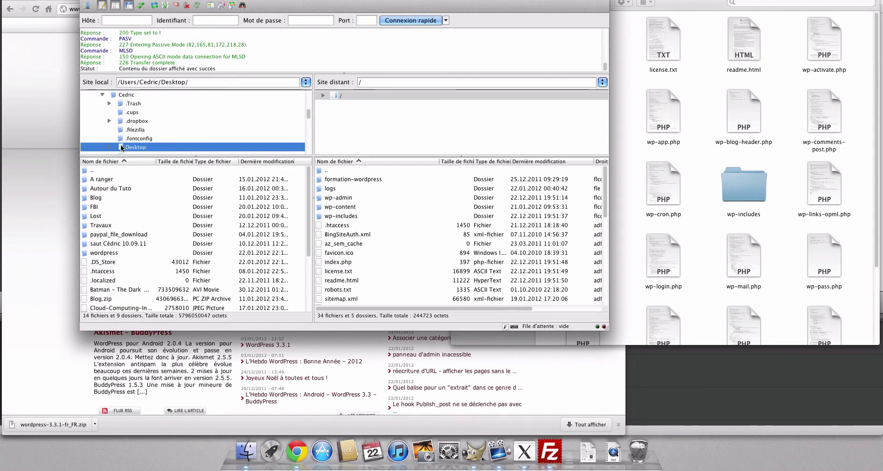
pyautogui.scroll(-2, 129, 211)
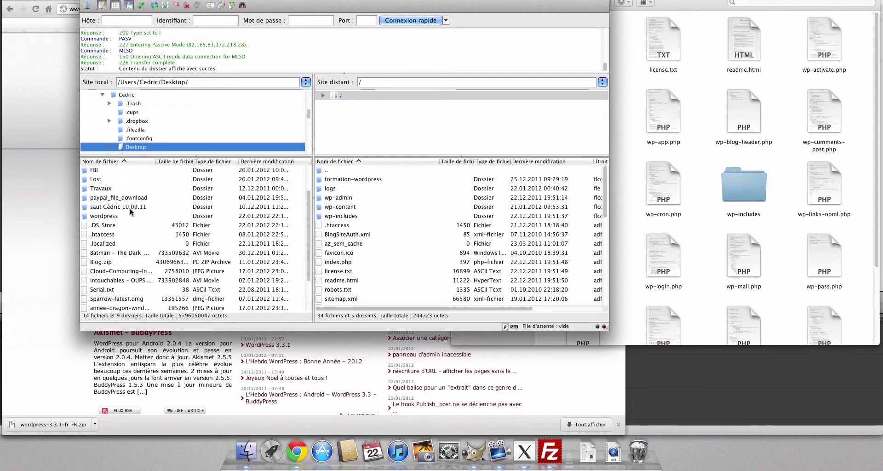
pyautogui.doubleClick(97, 215)
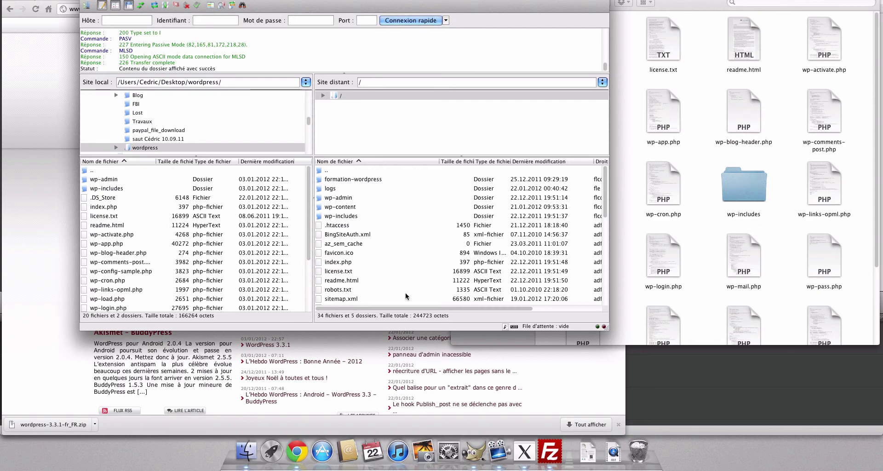
# Upload all files and folders of the local wordpress folder to the root of the remote site
pyautogui.click(104, 179)
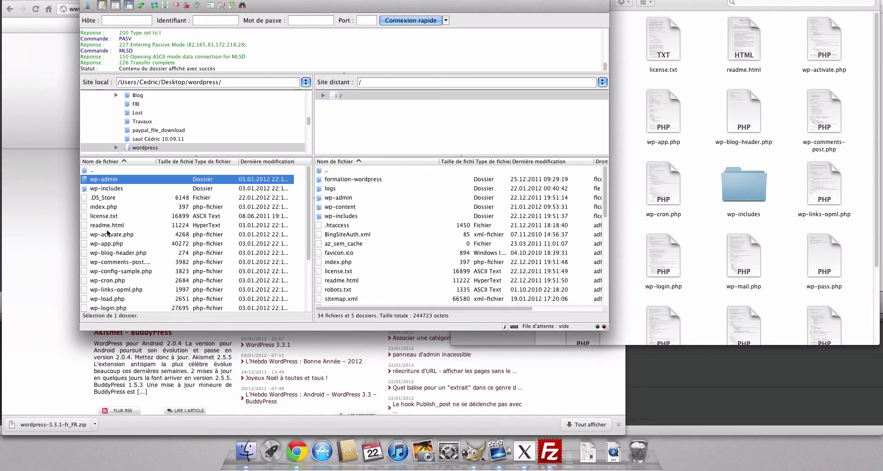
pyautogui.press('super+a')
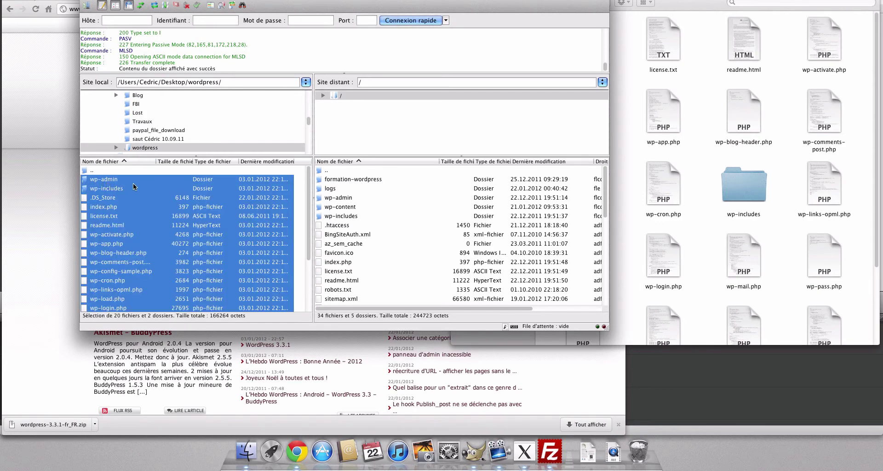
pyautogui.rightClick(161, 183)
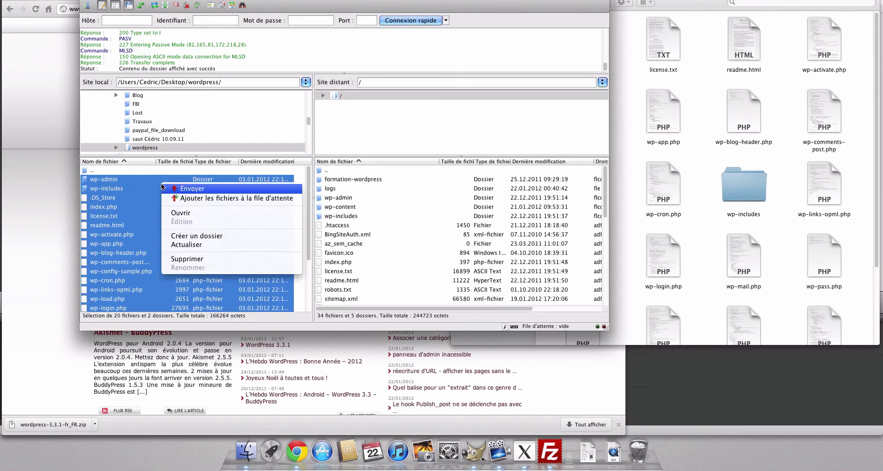
pyautogui.click(204, 191)
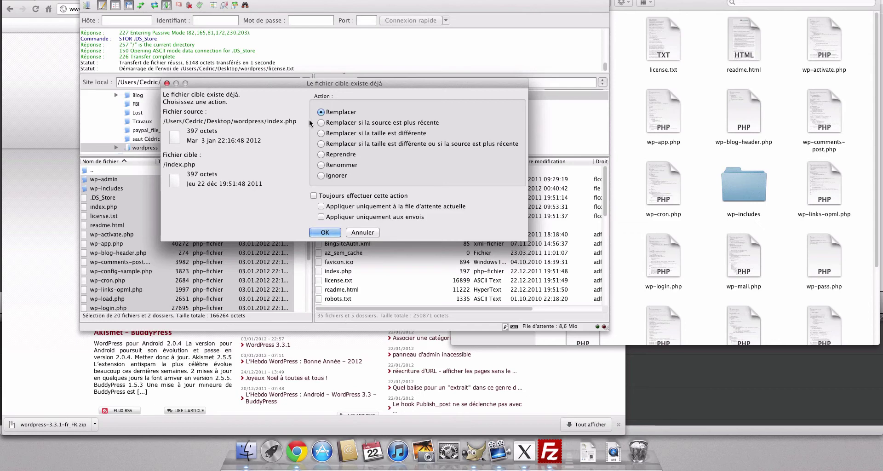
# Replace existing target files, always applying this action only to the current queue and only to uploads
pyautogui.click(314, 196)
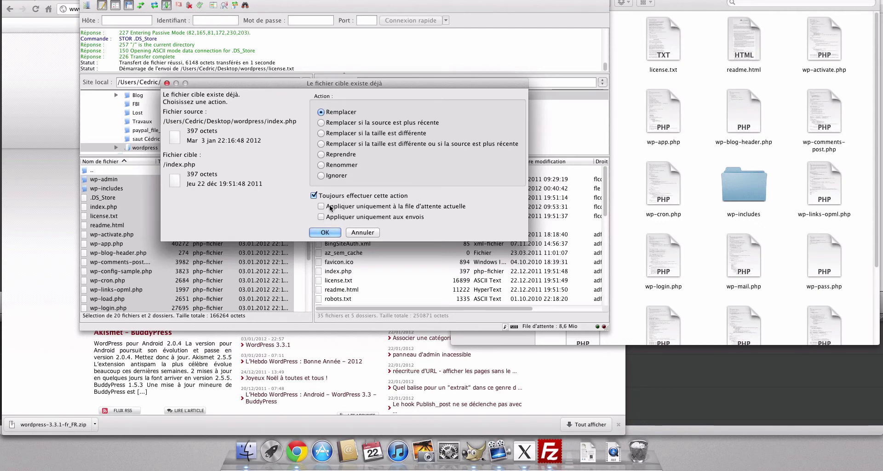
pyautogui.click(320, 207)
pyautogui.click(321, 216)
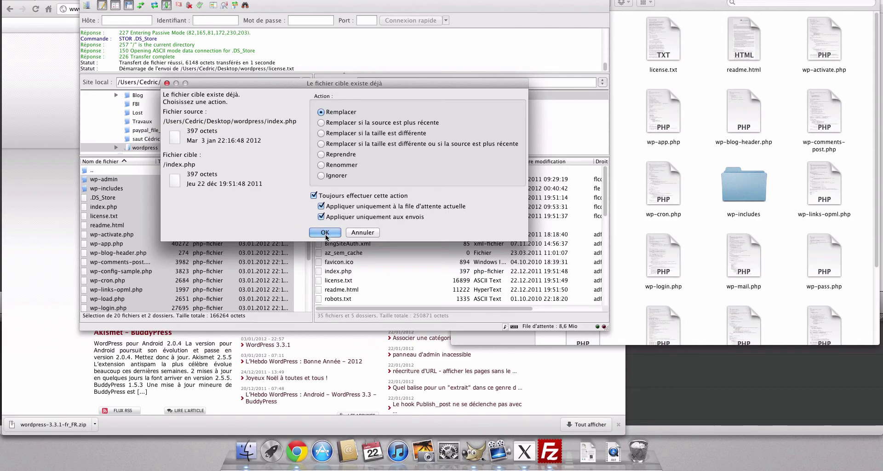
pyautogui.click(319, 230)
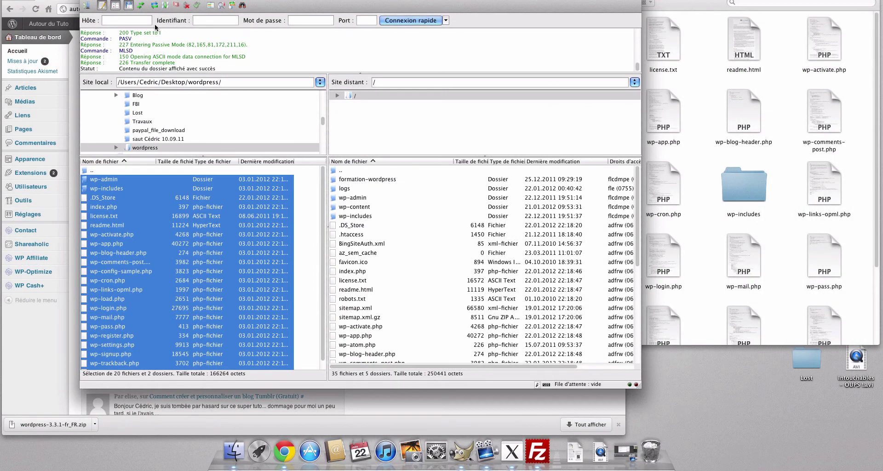
# Switch to the WordPress dashboard in Chrome and update all listed extensions, Akismet and SexyBookmarks, from the updates page
pyautogui.press('super+Tab')
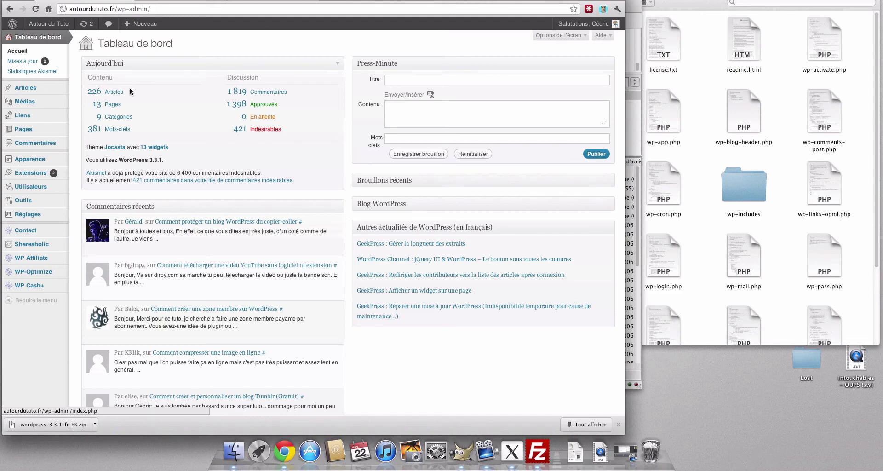
pyautogui.click(86, 25)
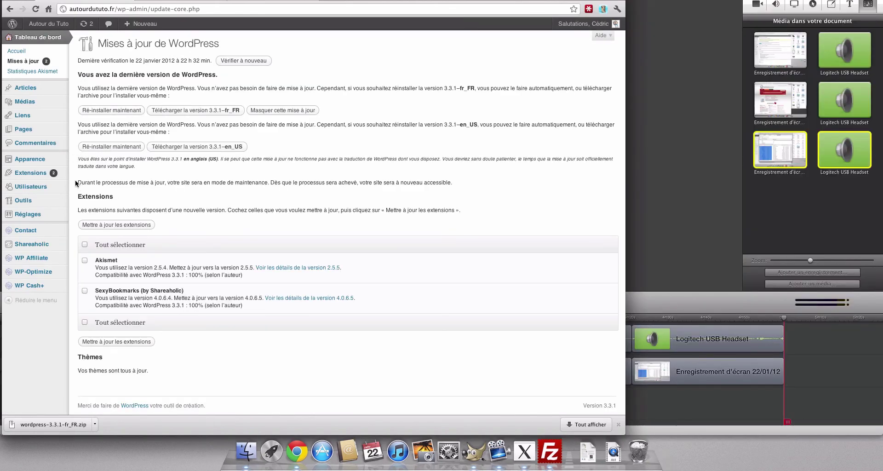
pyautogui.click(85, 244)
pyautogui.click(117, 224)
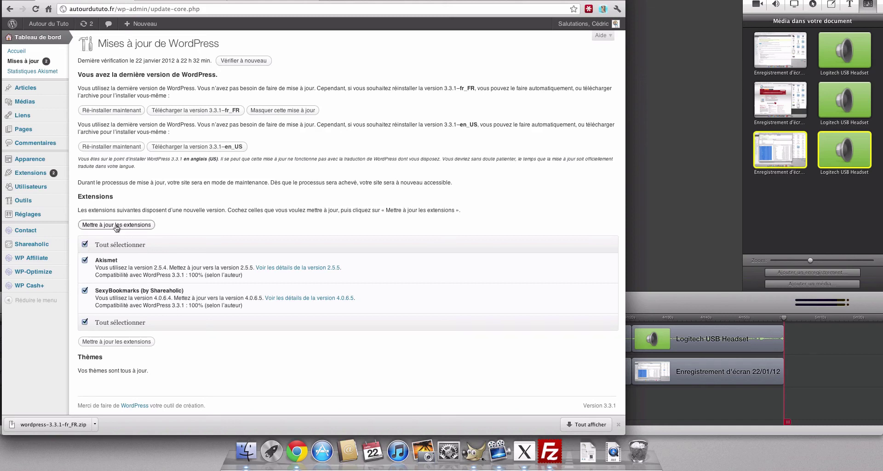